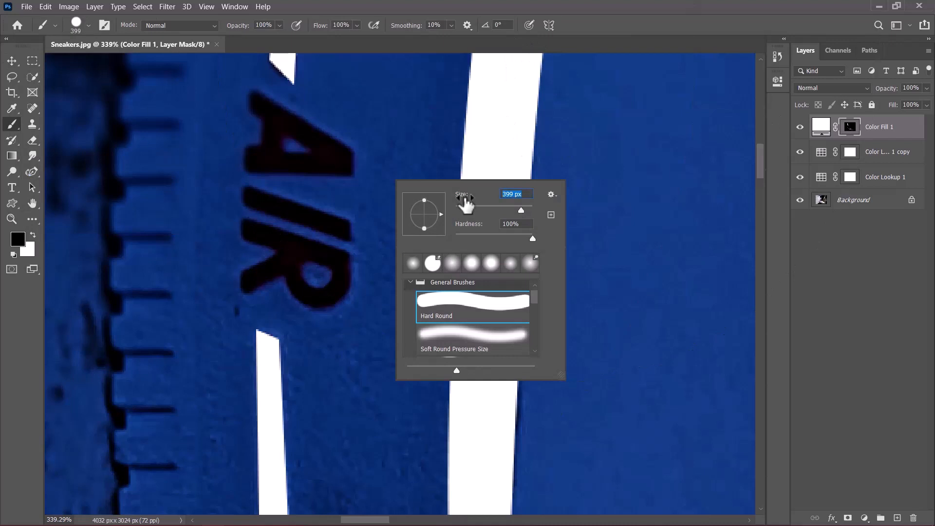
Set the brush size to 16 px and paint the letter A of the AIR text in white on the Color Fill 1 mask.
key("Return")
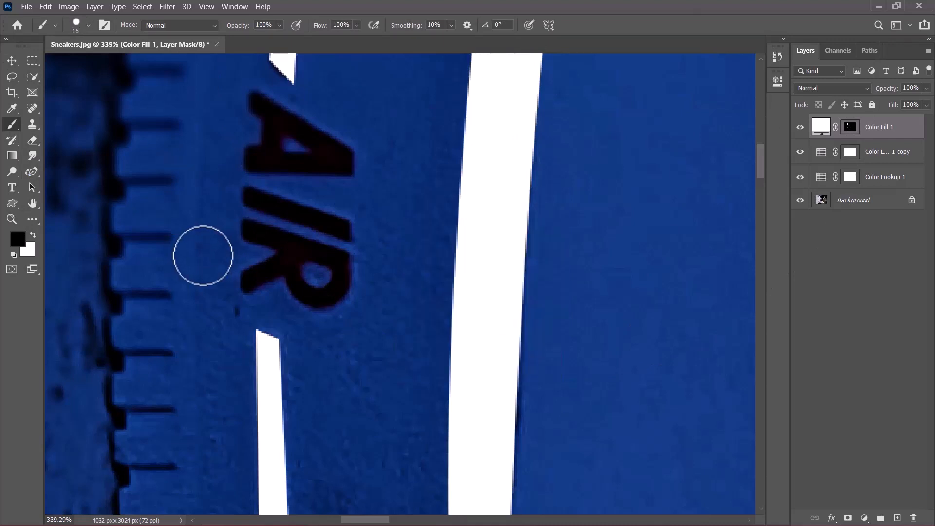
key("x")
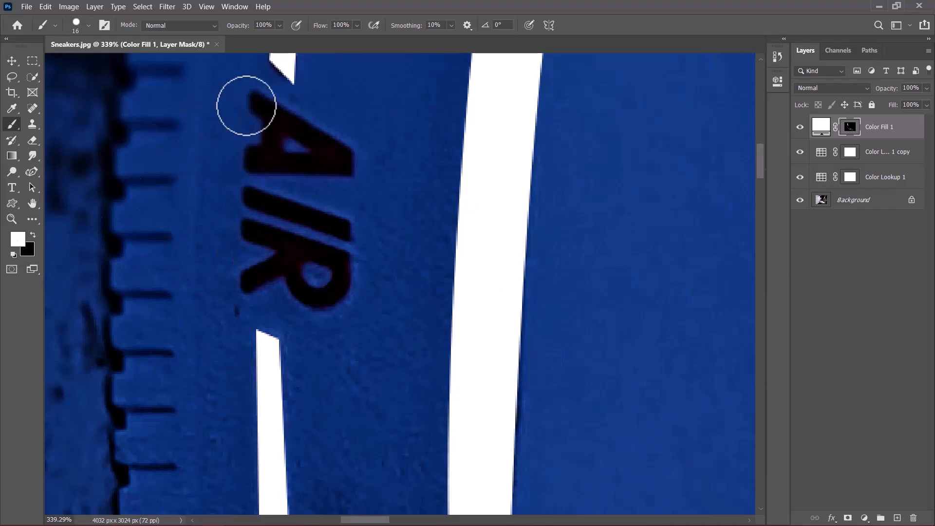
scroll(257, 98, "up", 3)
scroll(260, 101, "up", 3)
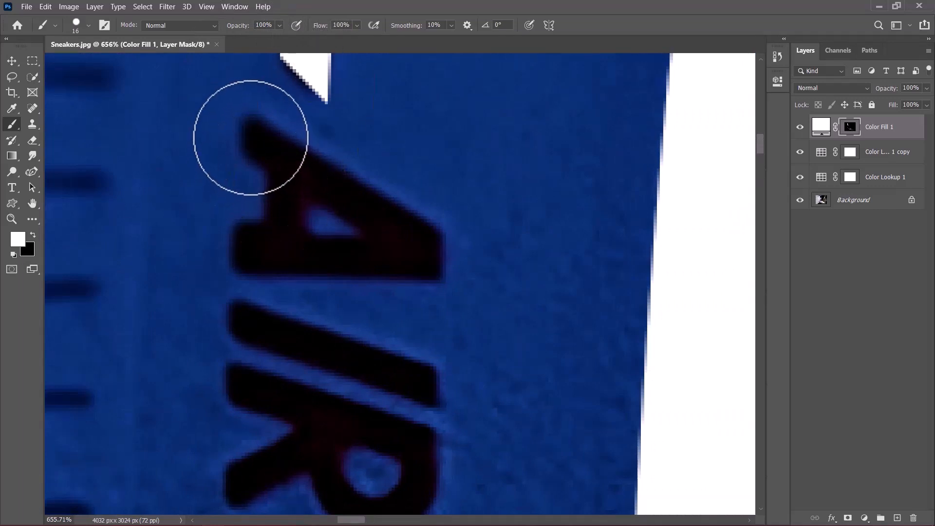
left_click(250, 137)
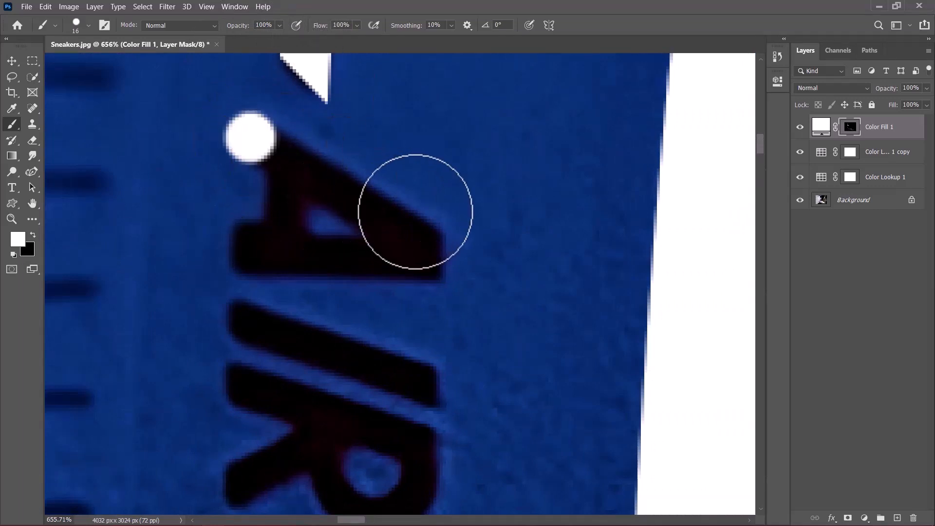
left_click(430, 231, "shift")
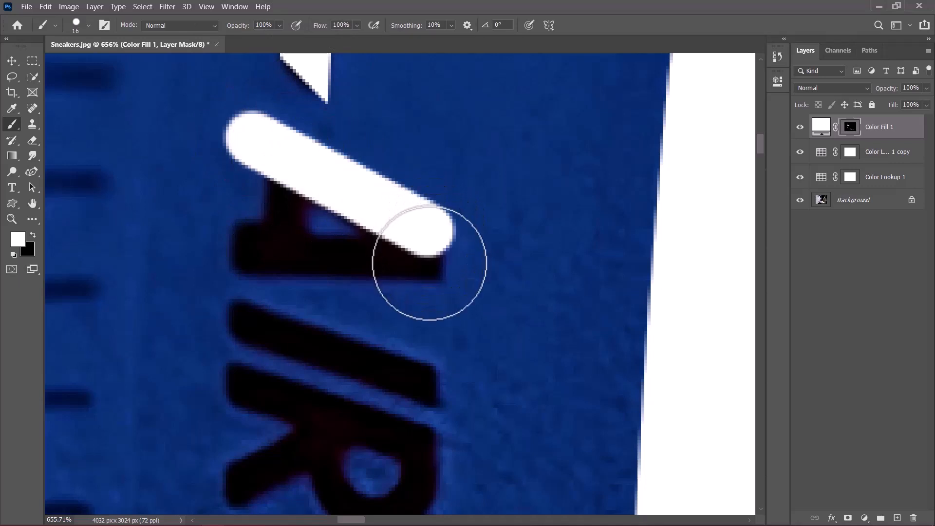
left_click(430, 261)
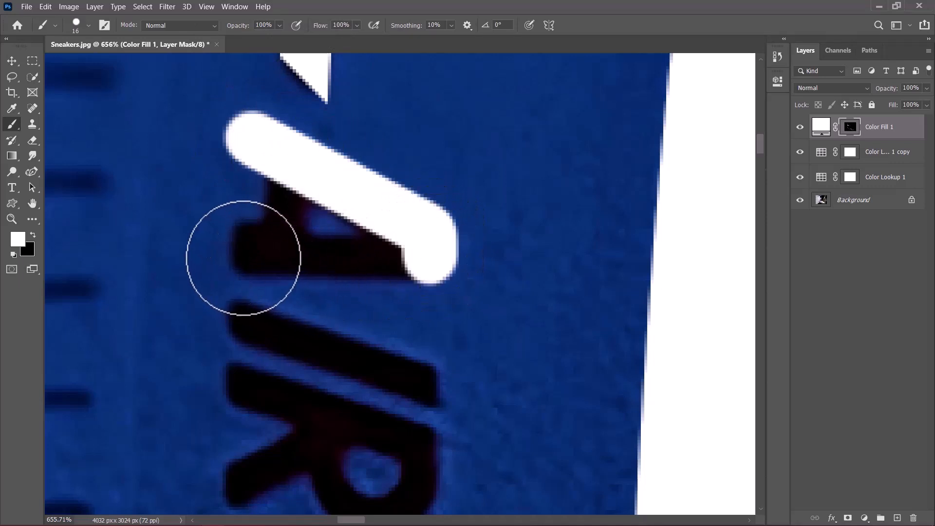
left_click(236, 252, "shift")
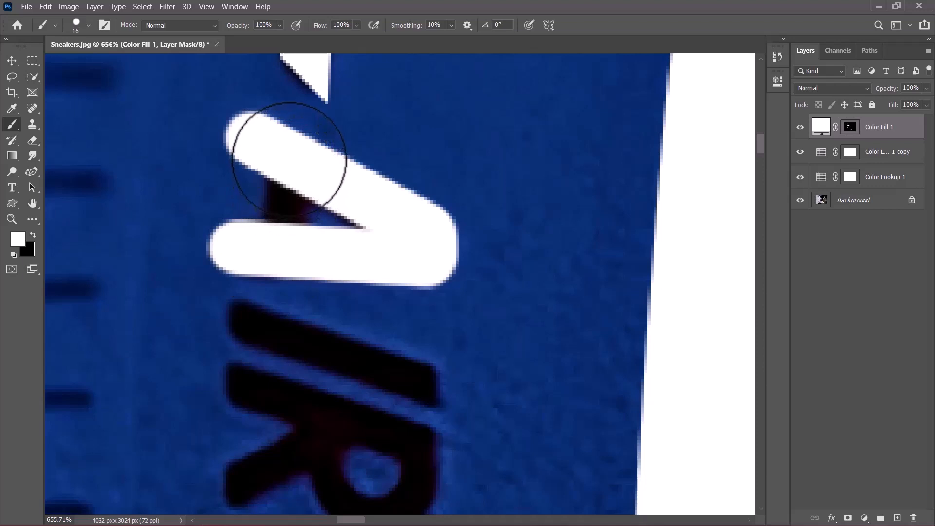
left_click_drag(287, 199, 290, 160)
Paint over the letters I and R of the AIR text in white on the Color Fill 1 mask.
left_click(233, 315)
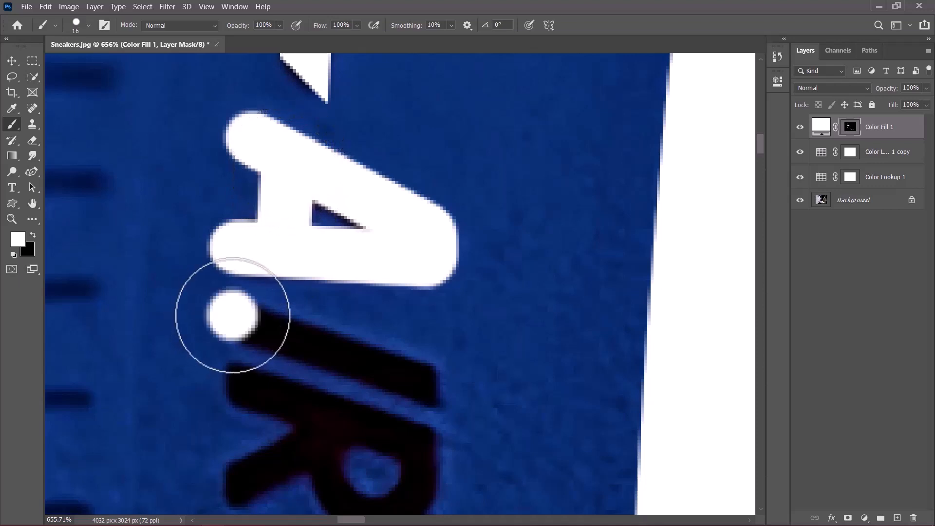
left_click(443, 385, "shift")
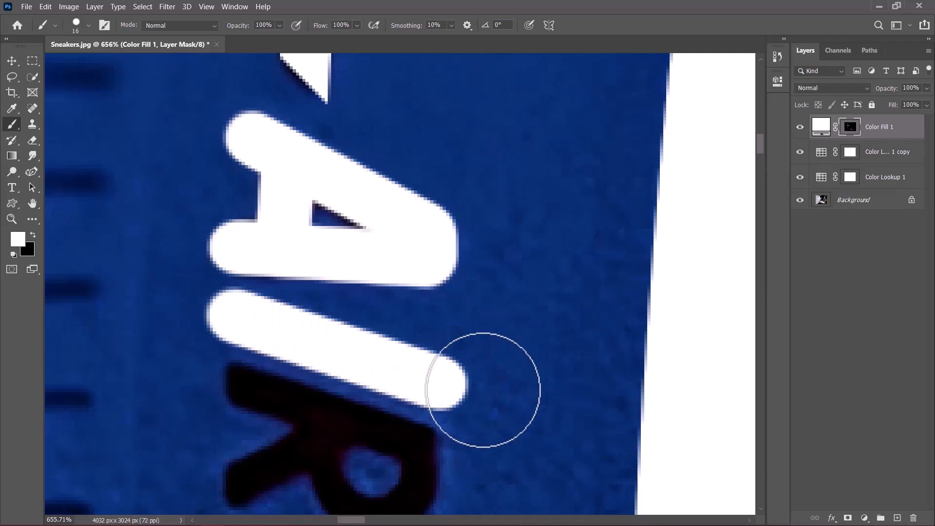
left_click_drag(460, 390, 461, 204)
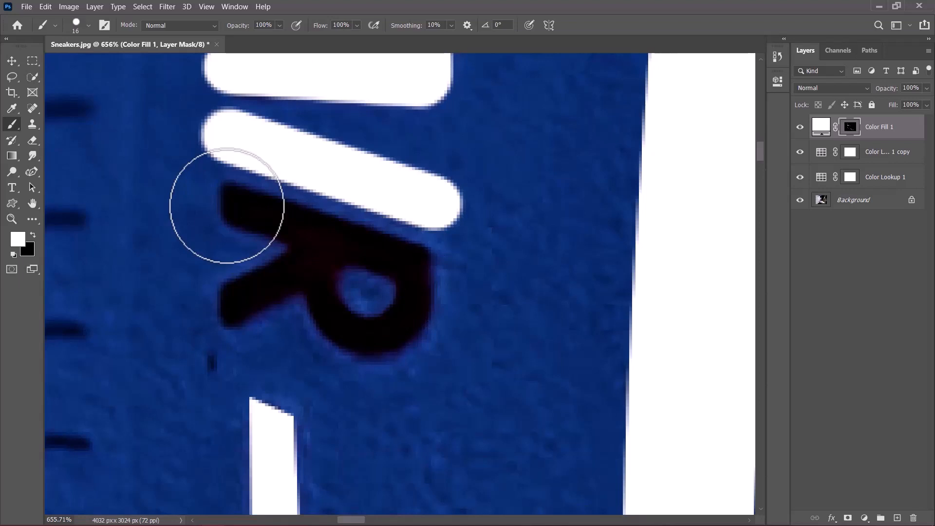
left_click(227, 206)
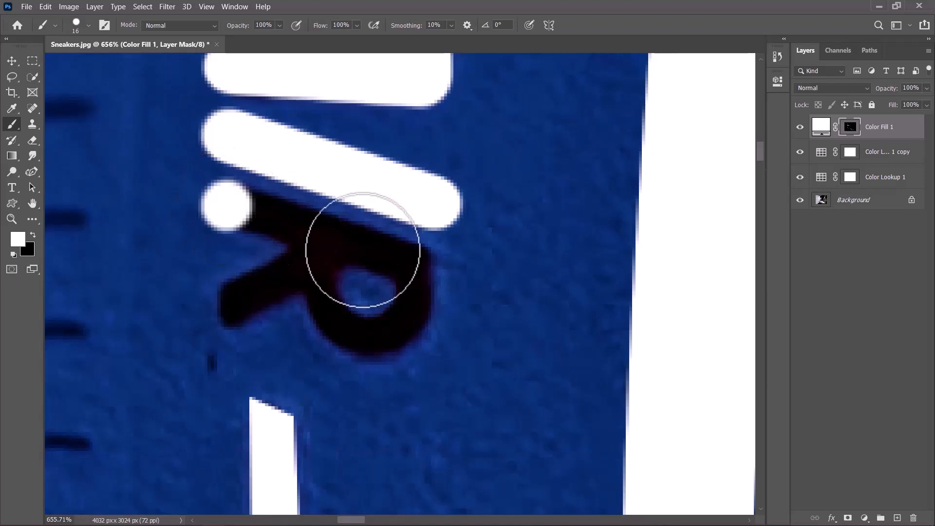
left_click(416, 265, "shift")
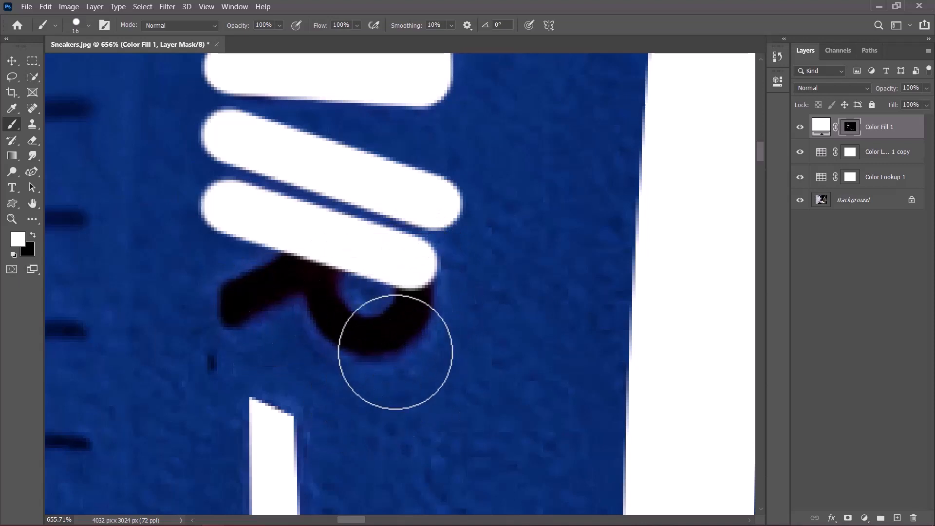
left_click(425, 285)
mouse_move(421, 301)
left_mouse_down()
mouse_move(407, 326)
mouse_move(385, 336)
mouse_move(358, 329)
mouse_move(338, 268)
mouse_move(323, 261)
left_mouse_up()
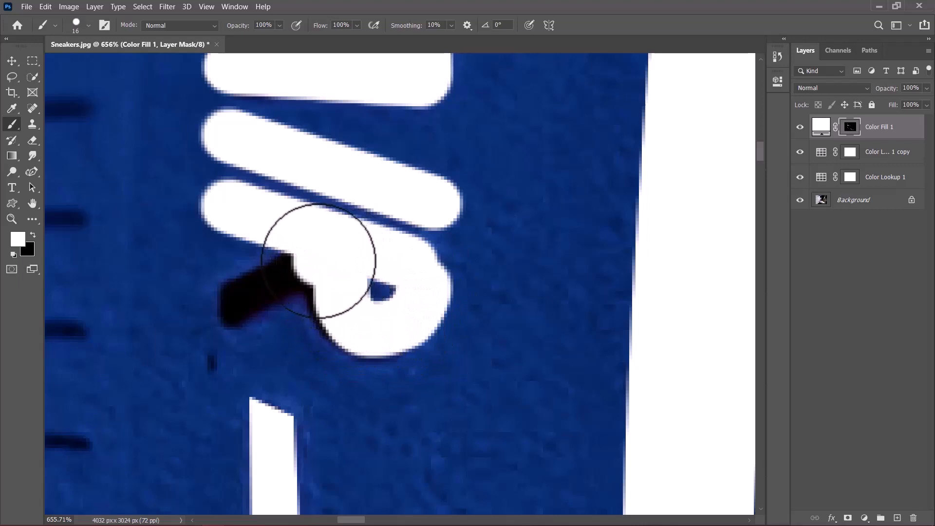
left_click(217, 312, "shift")
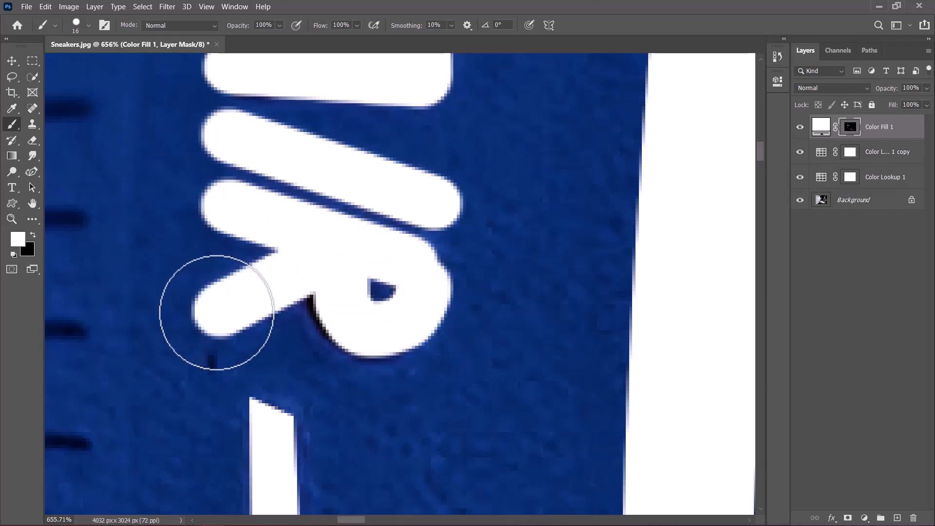
left_click_drag(423, 269, 415, 309)
mouse_move(334, 298)
left_mouse_down()
mouse_move(351, 329)
mouse_move(371, 341)
mouse_move(386, 335)
mouse_move(354, 334)
mouse_move(334, 298)
left_mouse_up()
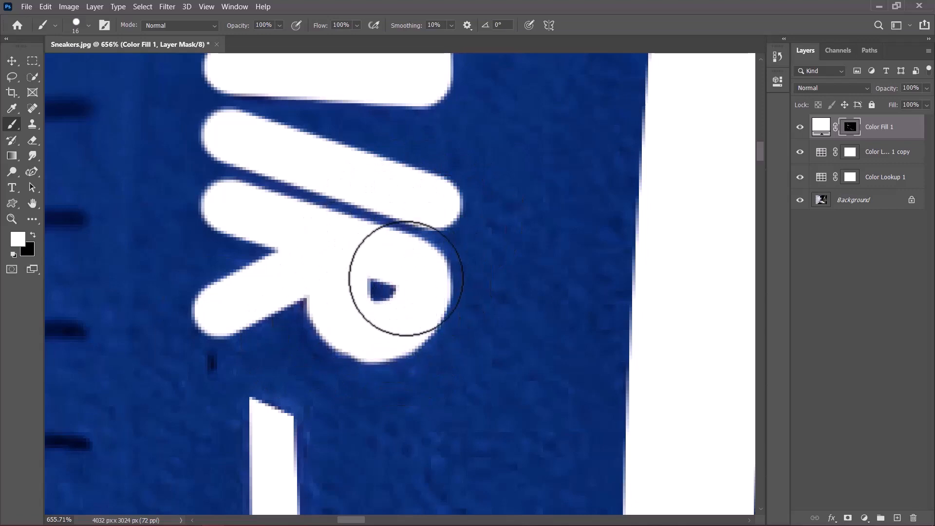
Apply a Gaussian Blur with a 5-pixel radius to the Color Fill 1 layer mask.
key("ctrl+0")
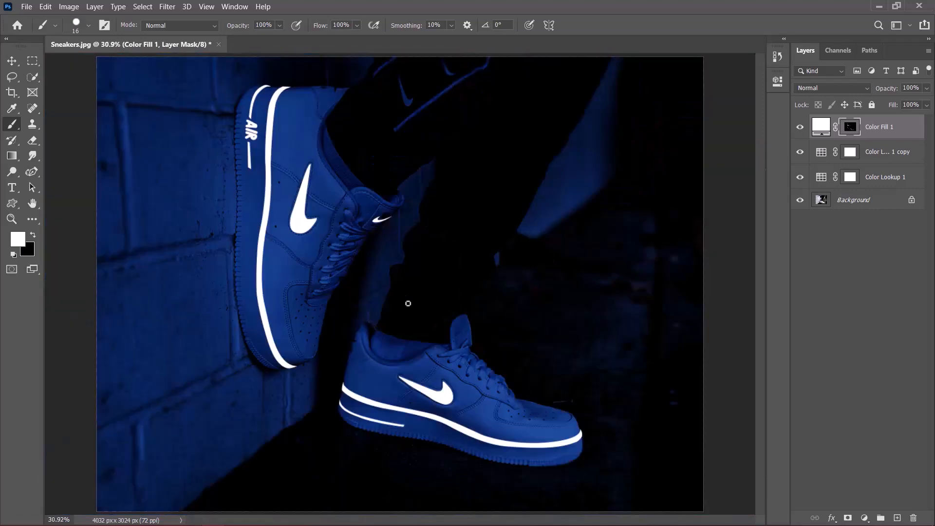
scroll(243, 234, "up", 10)
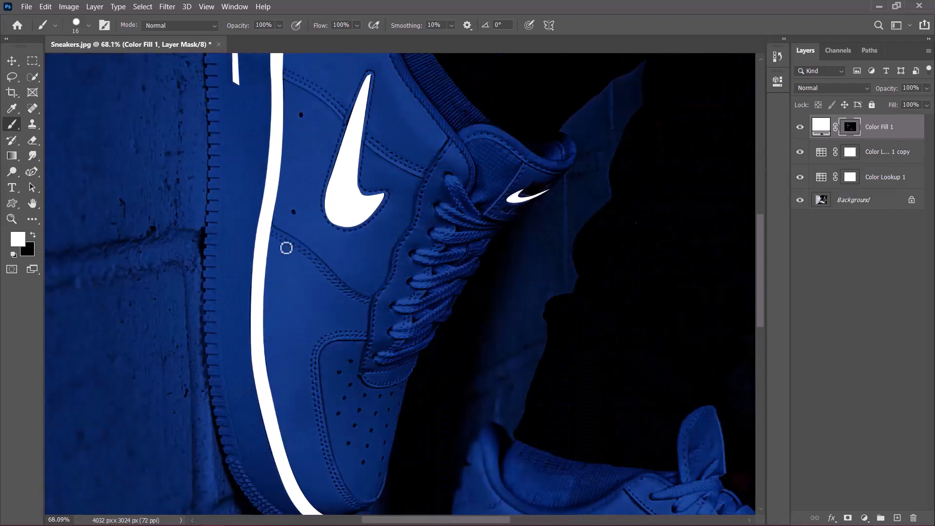
scroll(243, 247, "up", 3)
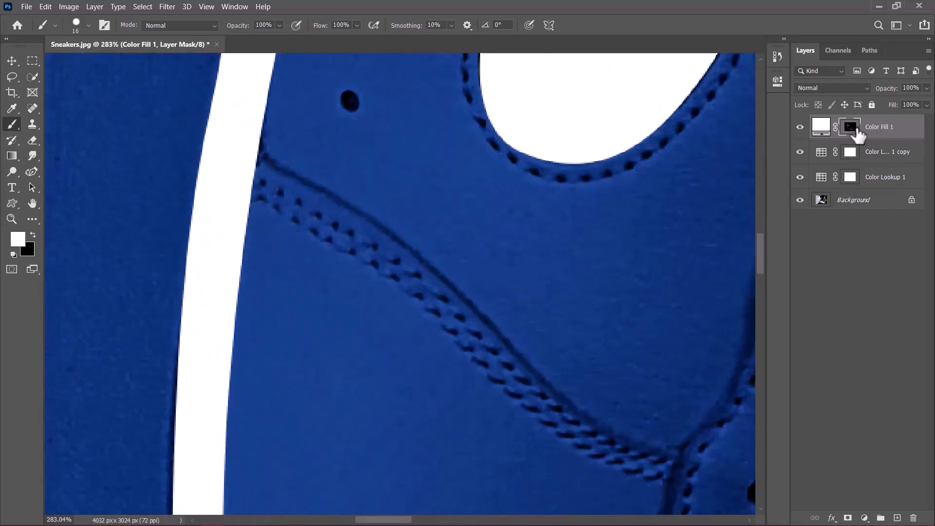
left_click(158, 5)
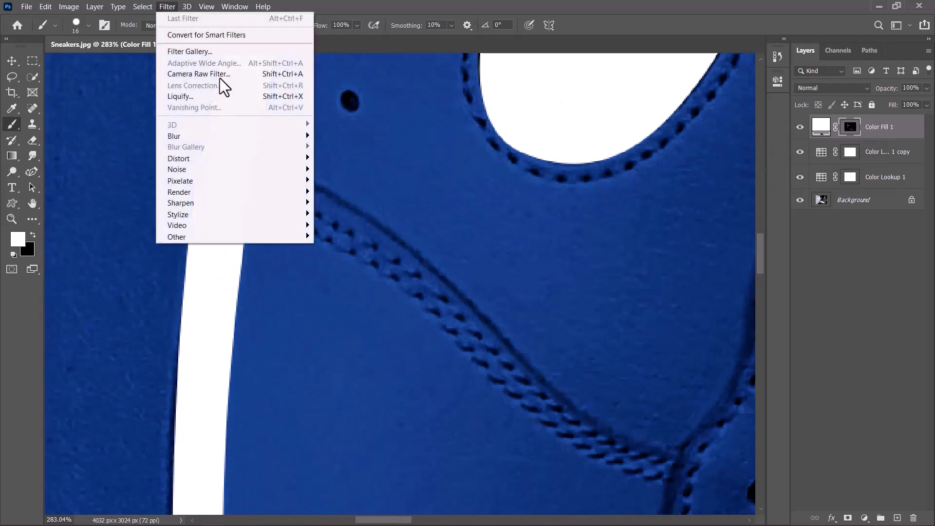
mouse_move(222, 136)
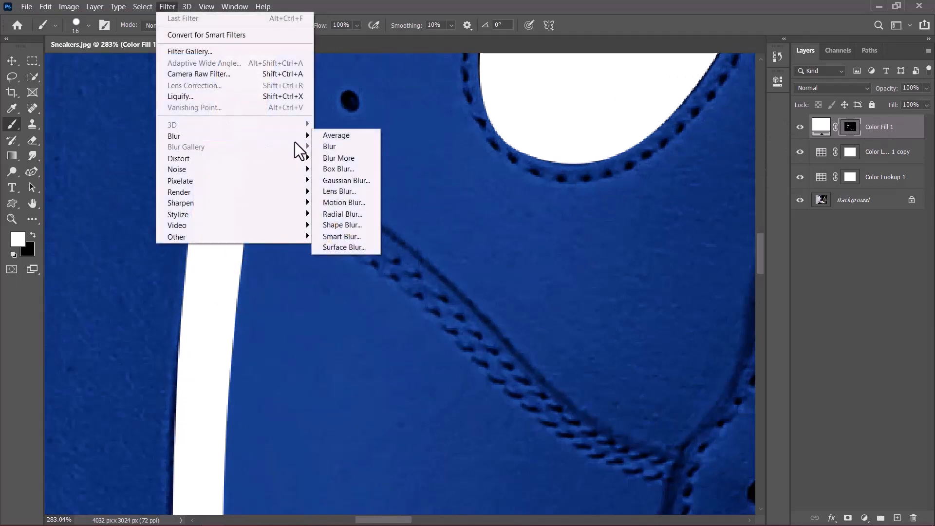
left_click(357, 176)
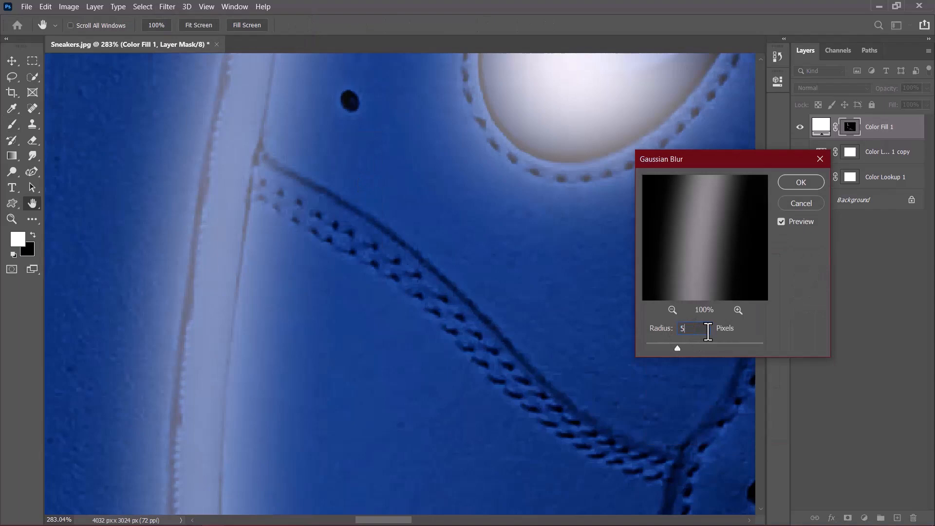
left_click(801, 183)
key("b")
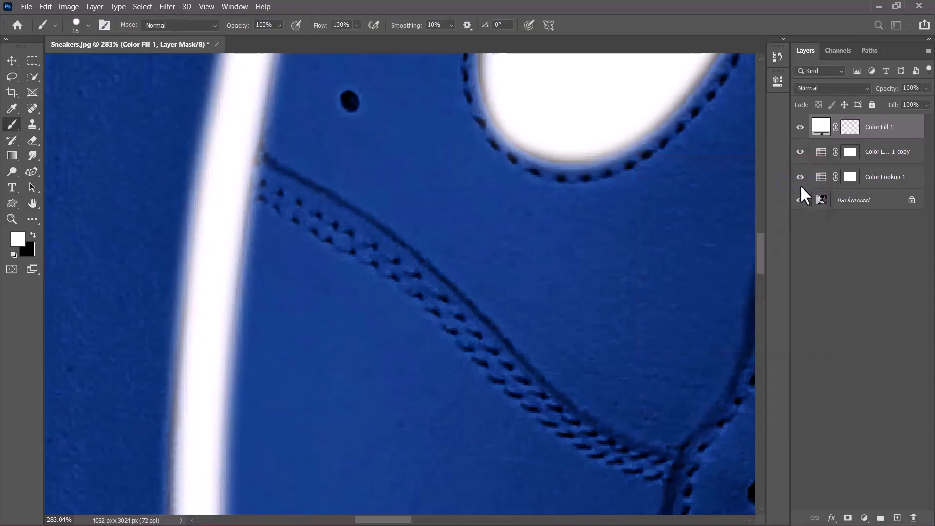
Add an Outer Glow effect to the Color Fill 1 layer with the Linear Dodge (Add) blend mode.
key("ctrl+0")
right_click(889, 131)
left_click(765, 33)
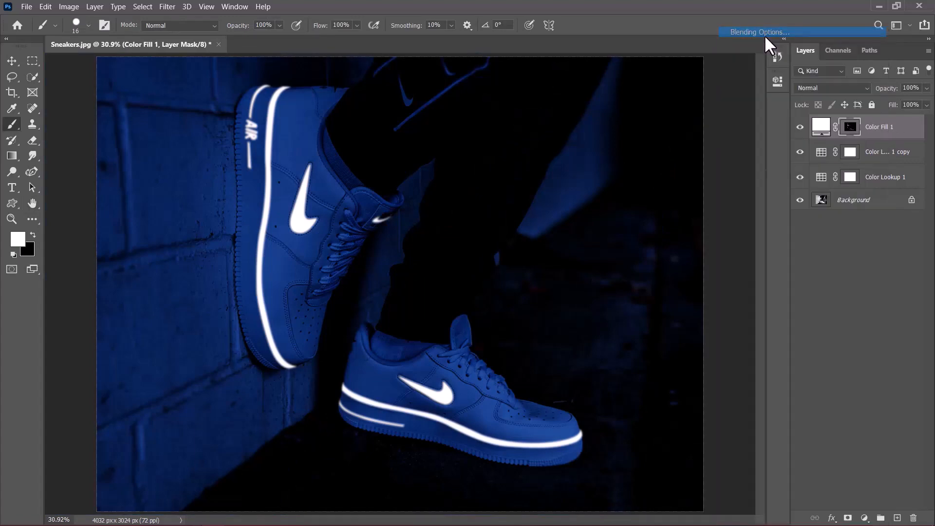
left_click_drag(592, 134, 609, 57)
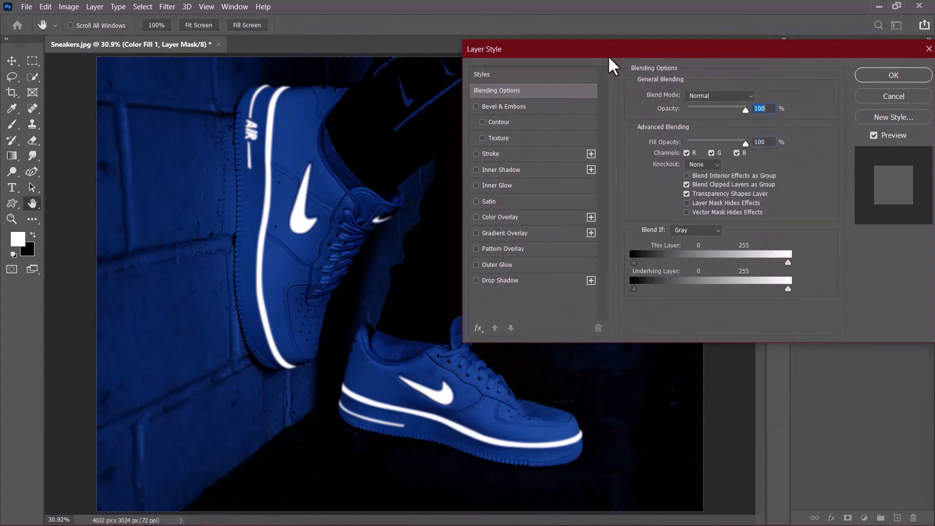
left_click(488, 265)
left_click(693, 97)
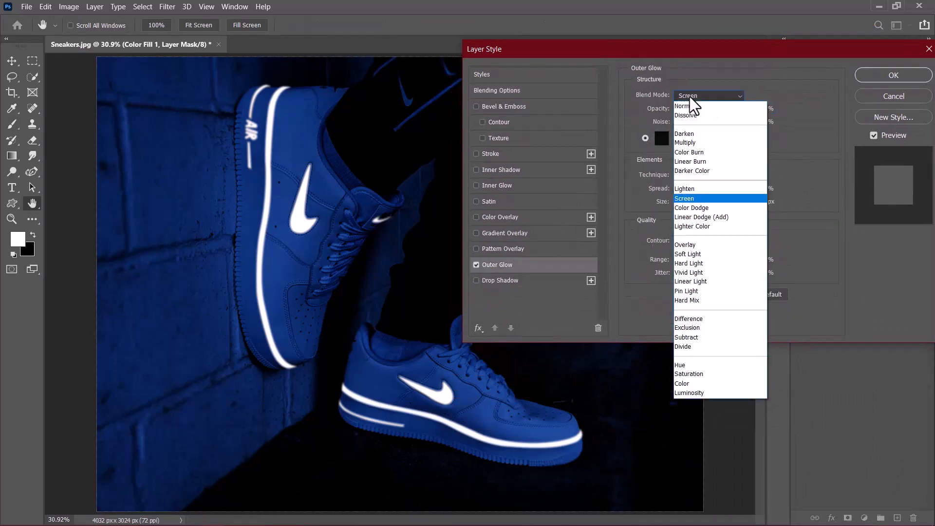
left_click(708, 216)
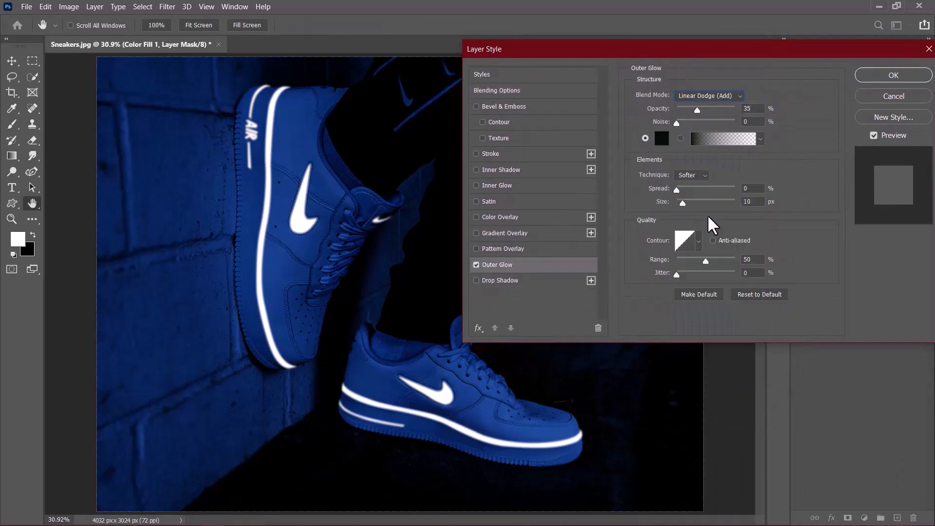
Set the Outer Glow colour to a bright saturated pink.
left_click(663, 138)
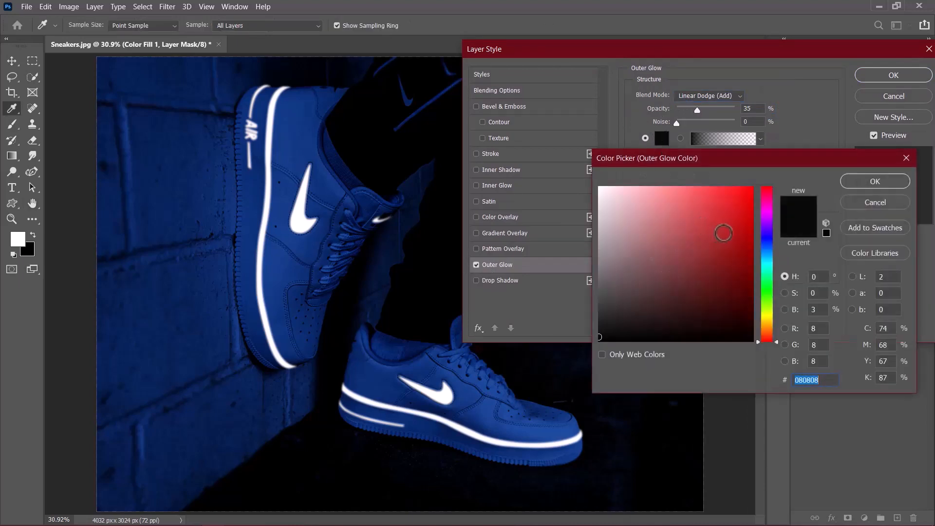
left_click(768, 216)
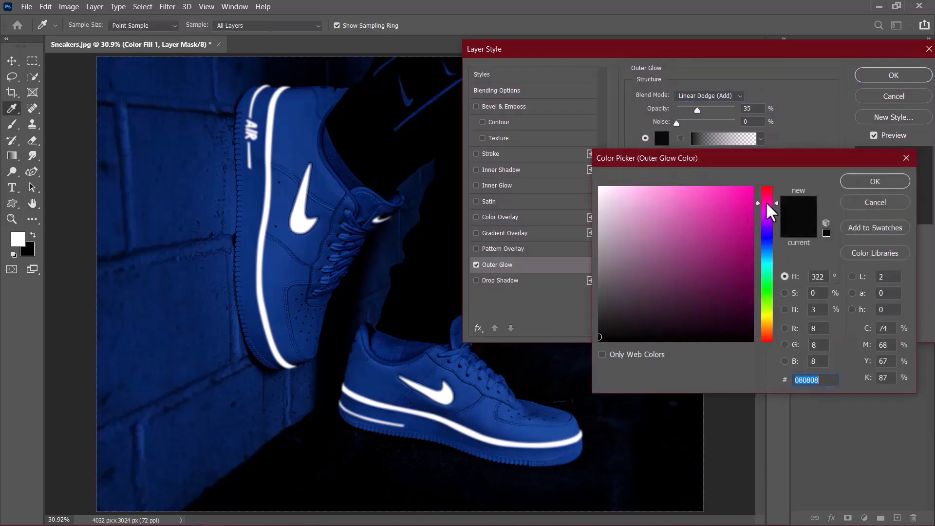
left_click(752, 214)
left_click(872, 181)
Set the Outer Glow to 74% opacity, 22% spread, 81 px size, 100% range and 100% jitter, and apply the layer style.
left_click_drag(698, 110, 719, 111)
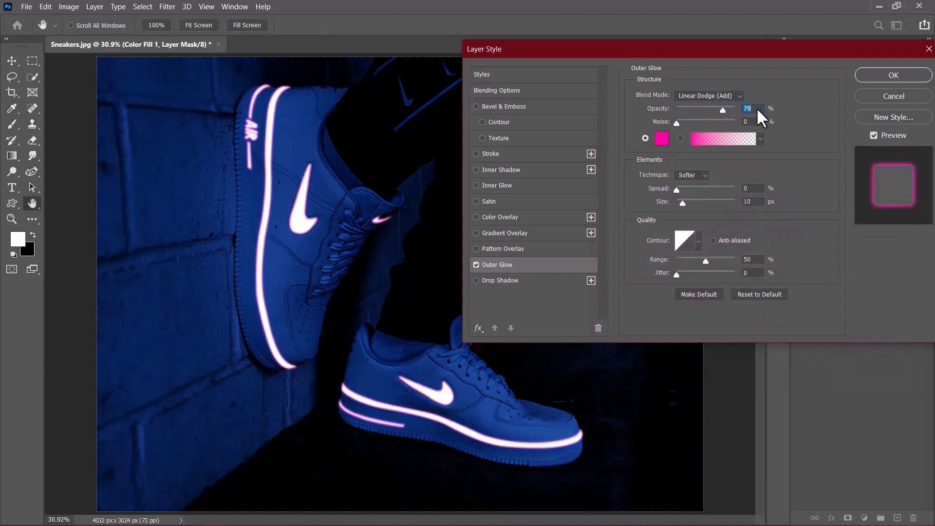
type("80")
left_click(691, 186)
left_click_drag(676, 190, 682, 190)
left_click(687, 191)
mouse_move(682, 202)
left_mouse_down()
mouse_move(696, 200)
mouse_move(676, 193)
mouse_move(688, 205)
left_mouse_up()
left_click_drag(724, 111, 709, 117)
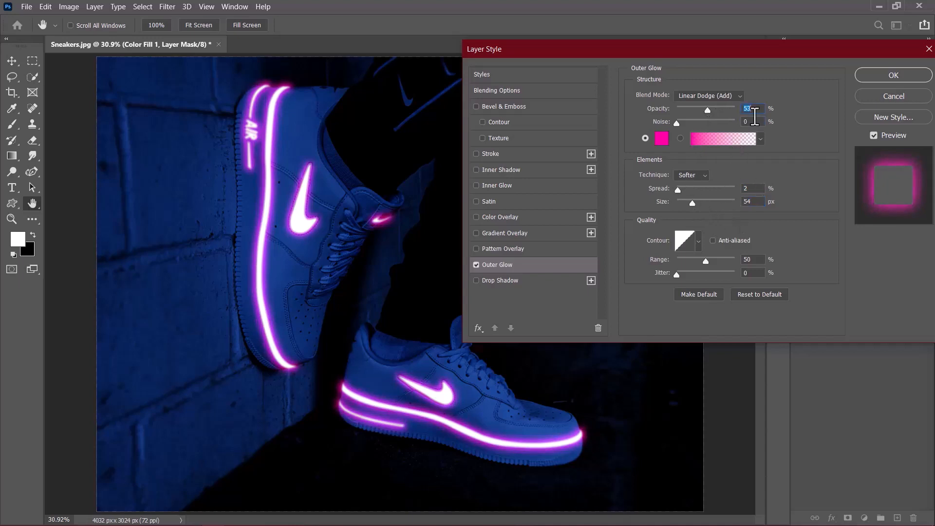
left_click_drag(706, 262, 798, 280)
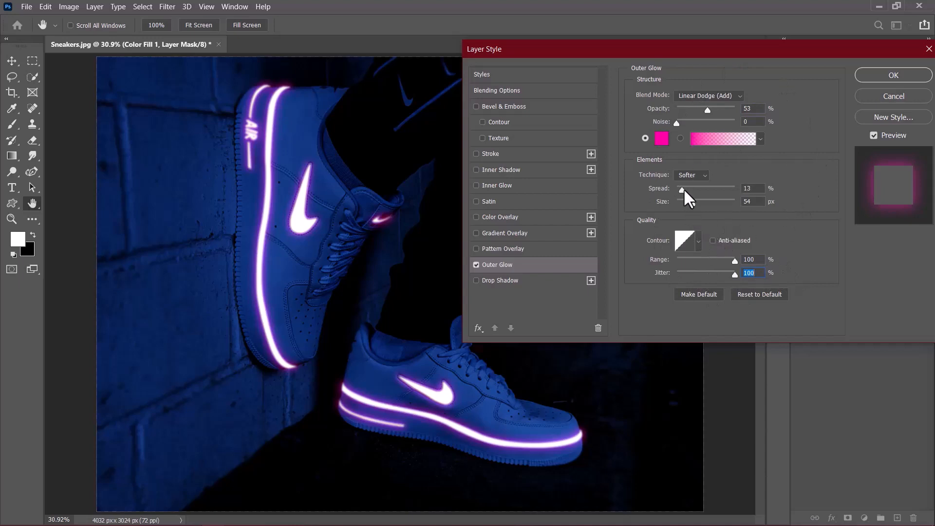
left_click(699, 202)
left_click_drag(708, 110, 720, 112)
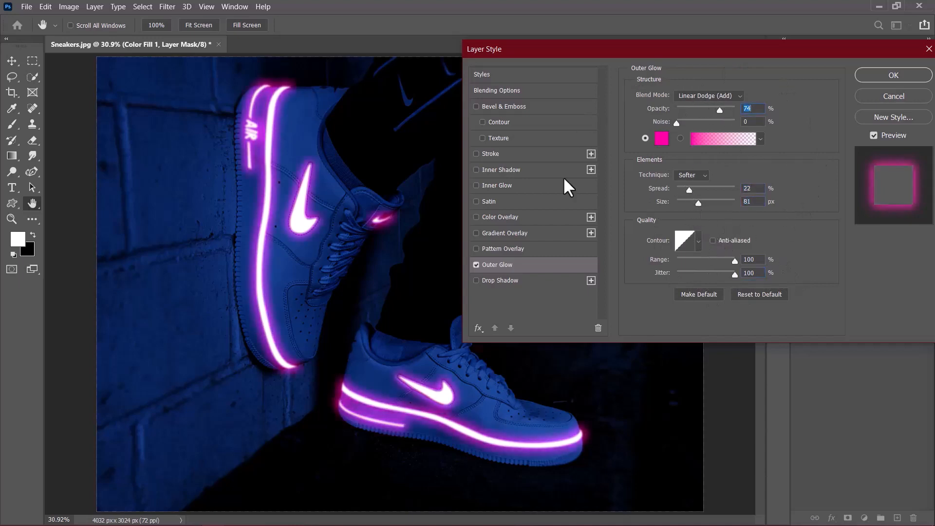
left_click(890, 74)
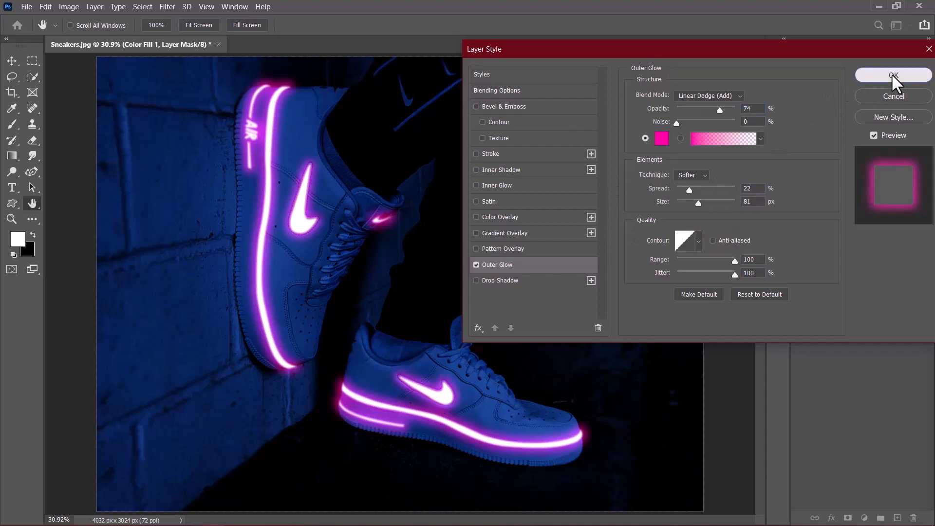
Add a Solid Color fill layer above Color Fill 1 in violet #4a00b8.
left_click(866, 518)
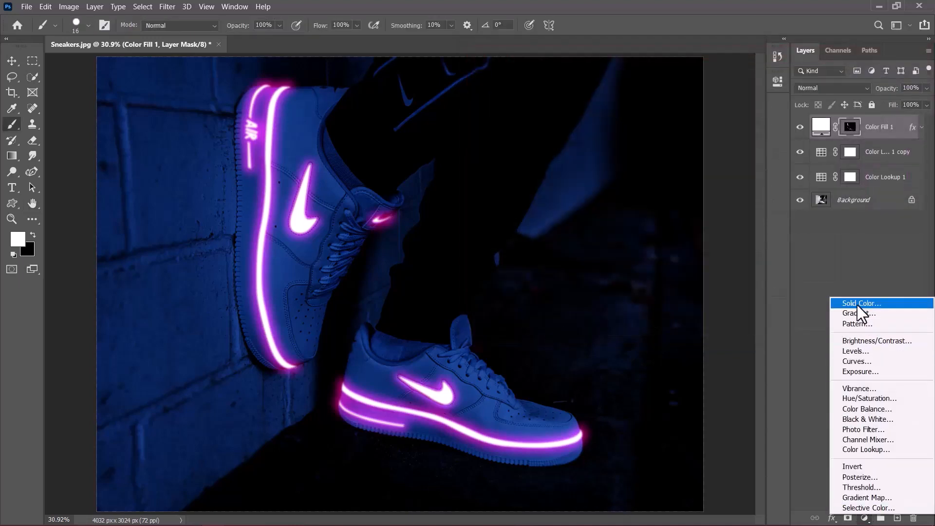
left_click(858, 304)
left_click(770, 228)
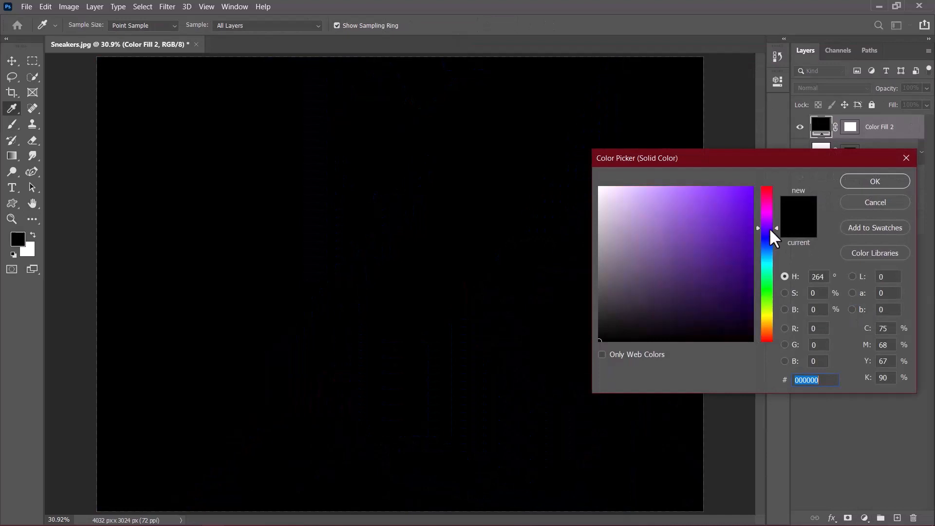
left_click(753, 230)
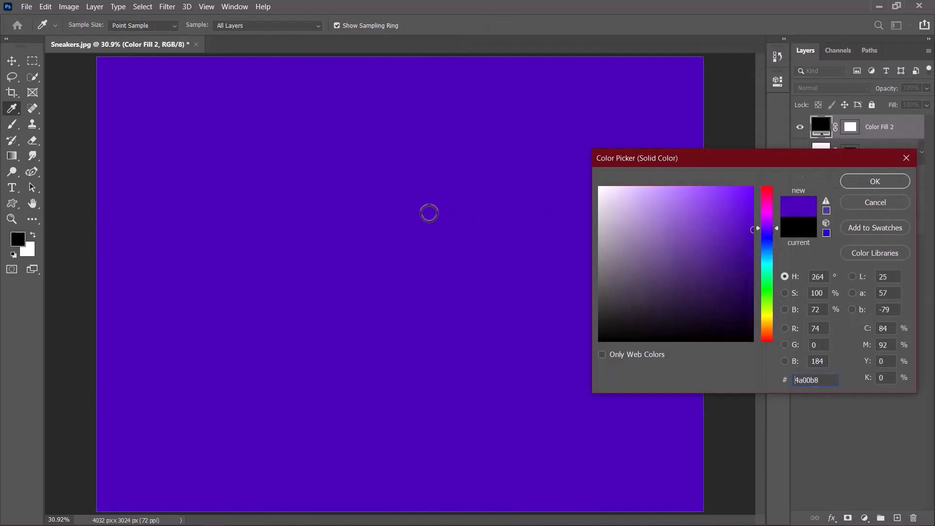
left_click(870, 183)
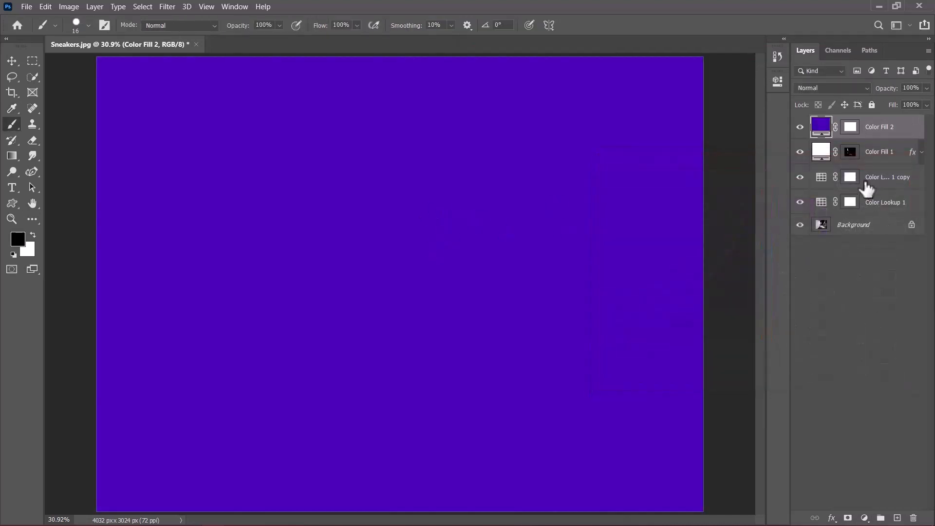
Set the violet fill layer's blend mode to Soft Light and invert its layer mask to black.
left_click(833, 87)
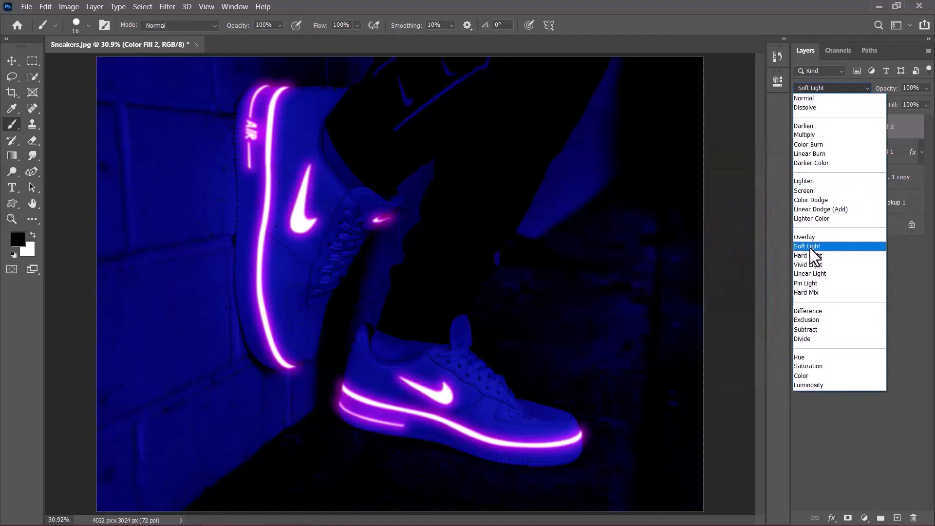
left_click(810, 247)
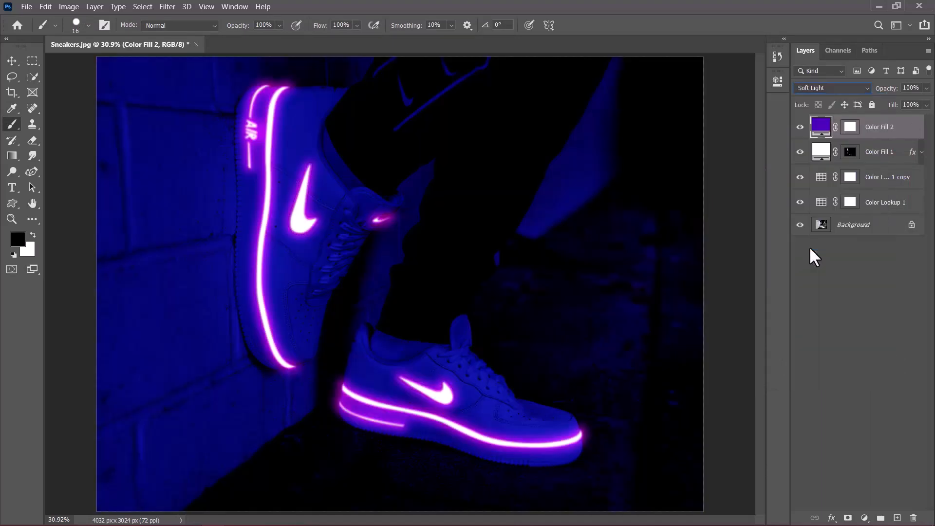
left_click(850, 127)
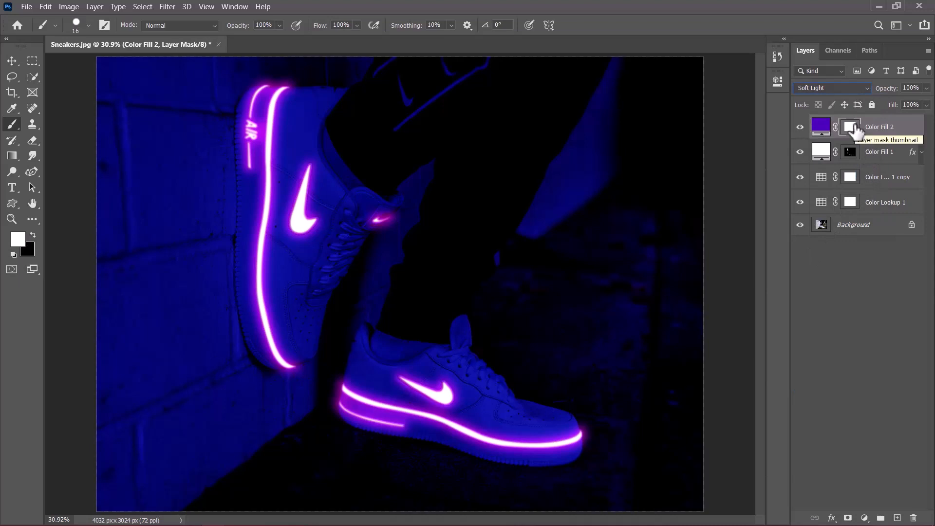
key("ctrl+i")
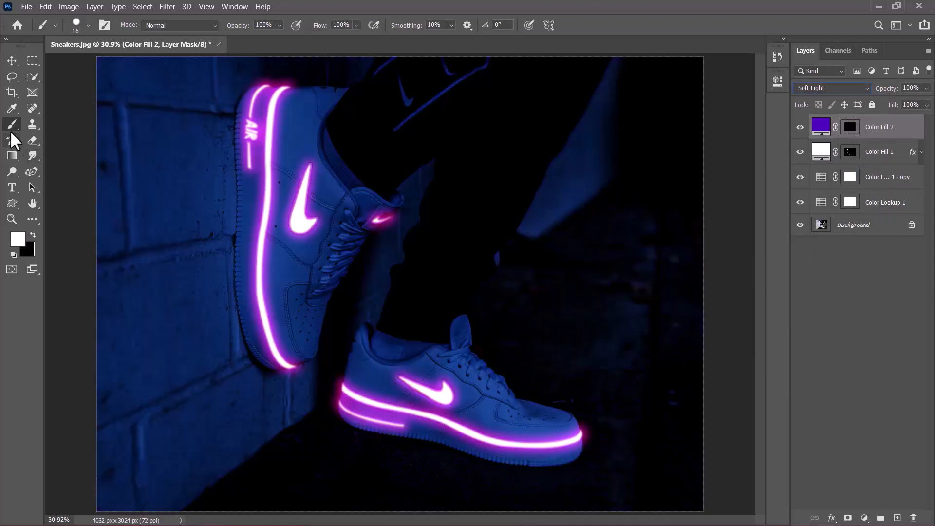
Set up a Soft Round white brush at 891 px, 0% hardness and 29% flow.
left_click_drag(325, 29, 282, 42)
right_click(217, 136)
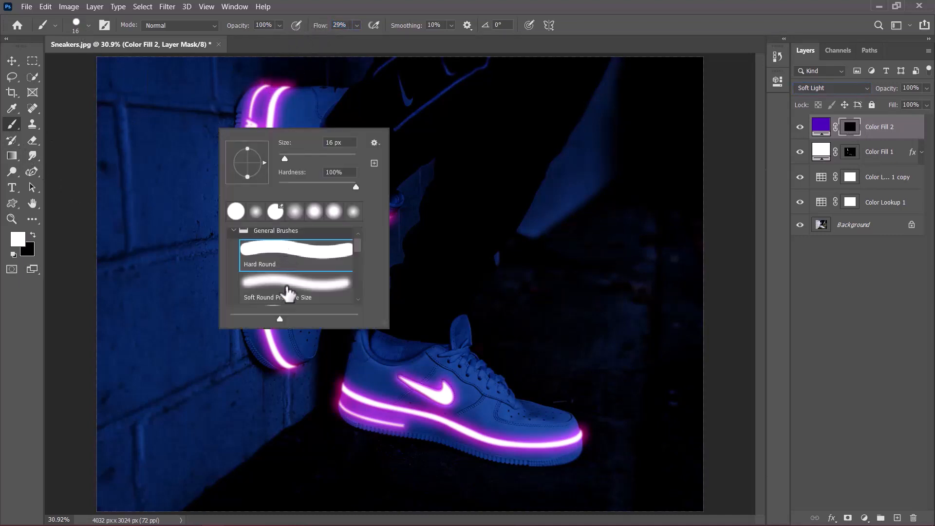
scroll(289, 258, "up", 1)
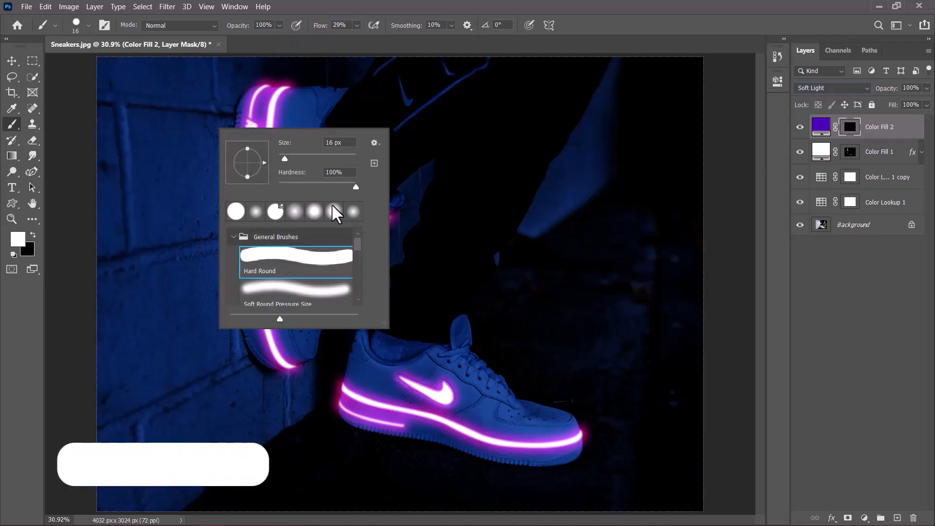
left_click_drag(359, 254, 363, 321)
double_click(309, 280)
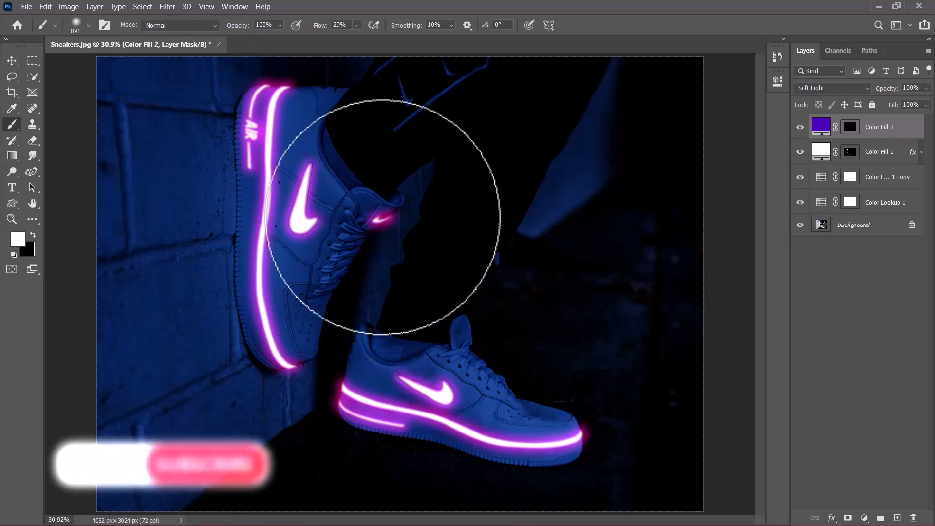
Paint white on the Color Fill 2 mask over the brick wall and both sneakers to bring in the violet tint.
mouse_move(58, 316)
left_mouse_down()
mouse_move(197, 88)
mouse_move(44, 445)
mouse_move(126, 282)
mouse_move(51, 266)
mouse_move(75, 300)
mouse_move(183, 173)
mouse_move(77, 450)
mouse_move(138, 414)
mouse_move(133, 449)
mouse_move(190, 464)
mouse_move(280, 449)
mouse_move(205, 156)
left_mouse_up()
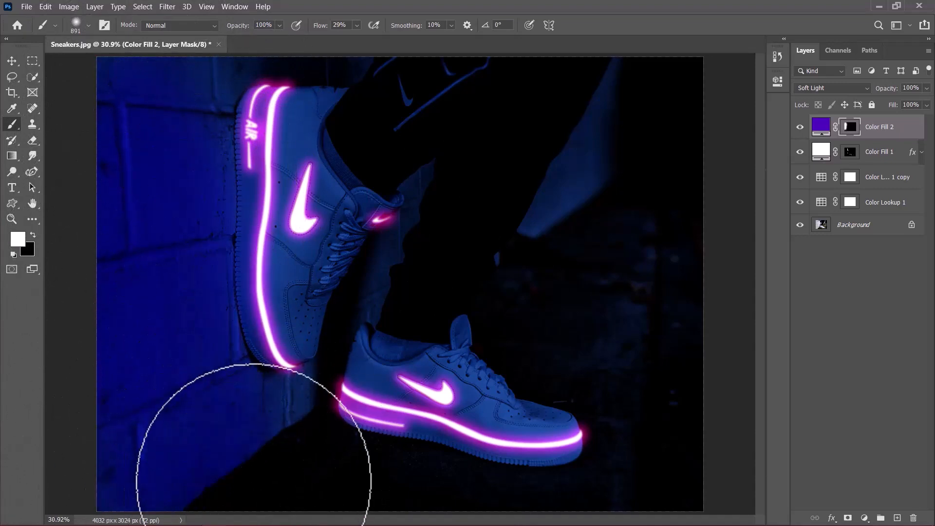
mouse_move(272, 328)
left_mouse_down()
mouse_move(380, 215)
mouse_move(286, 432)
mouse_move(412, 328)
mouse_move(437, 346)
mouse_move(447, 453)
mouse_move(546, 453)
mouse_move(614, 371)
mouse_move(549, 449)
mouse_move(423, 417)
left_mouse_up()
right_click(388, 314)
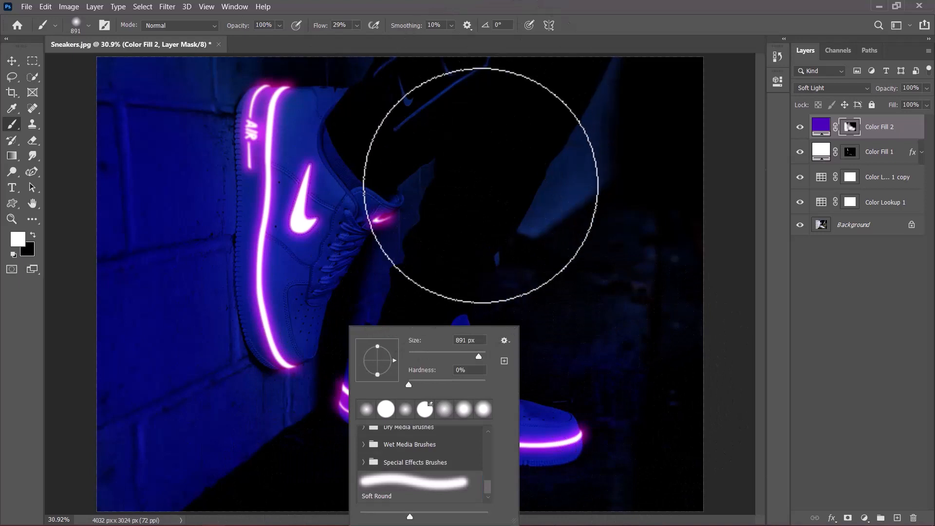
key("Escape")
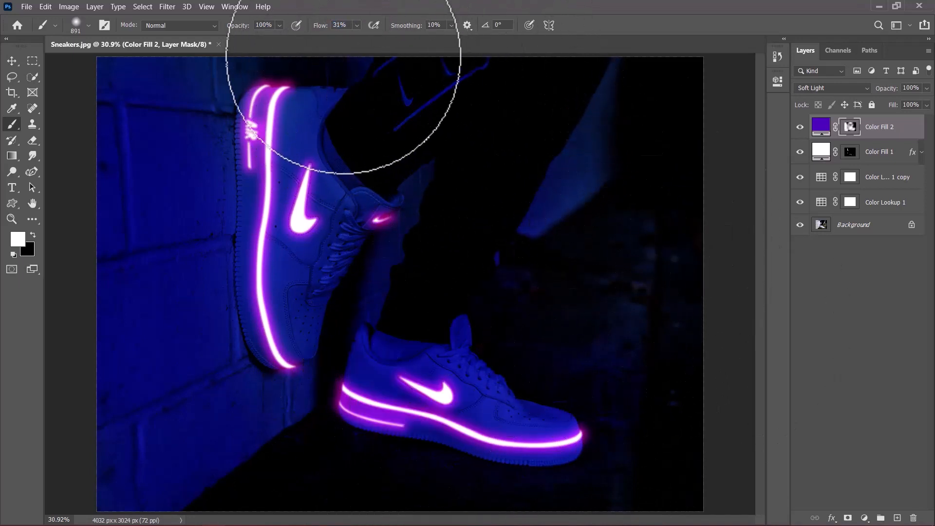
Raise the brush flow to 100% and paint the violet tint over the legs and the rest of the background on the mask.
left_click_drag(316, 27, 349, 32)
type("100")
key("Return")
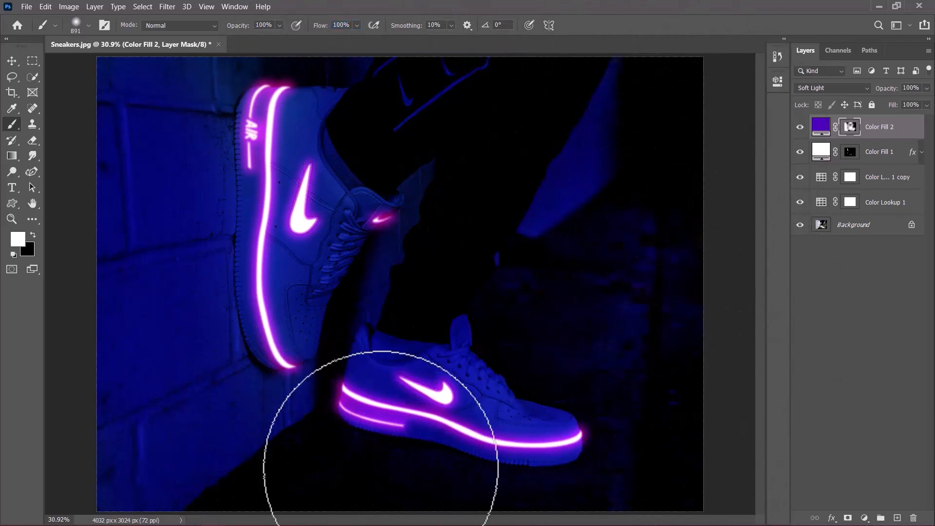
mouse_move(684, 97)
left_mouse_down()
mouse_move(609, 97)
mouse_move(414, 485)
mouse_move(457, 441)
mouse_move(434, 69)
mouse_move(399, 184)
mouse_move(344, 257)
mouse_move(374, 238)
left_mouse_up()
scroll(244, 414, "down", 6)
scroll(307, 344, "up", 3)
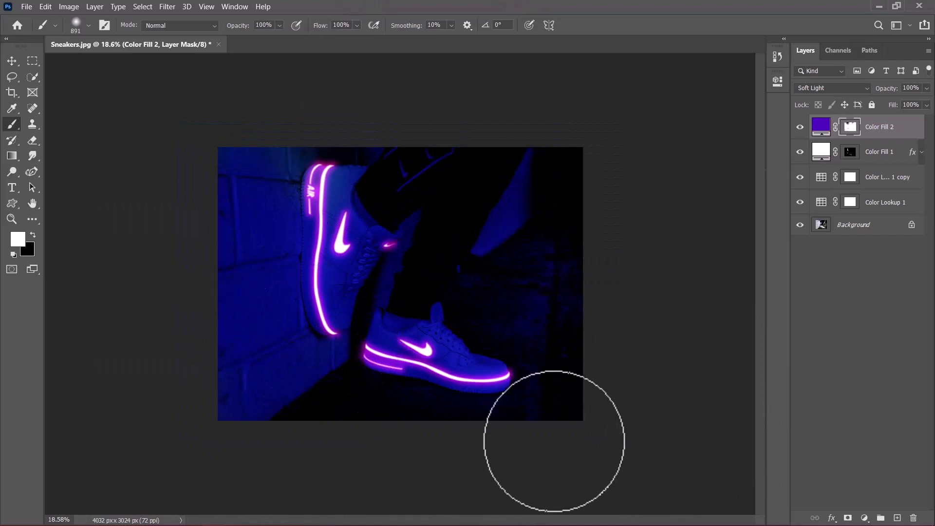
scroll(575, 344, "up", 1)
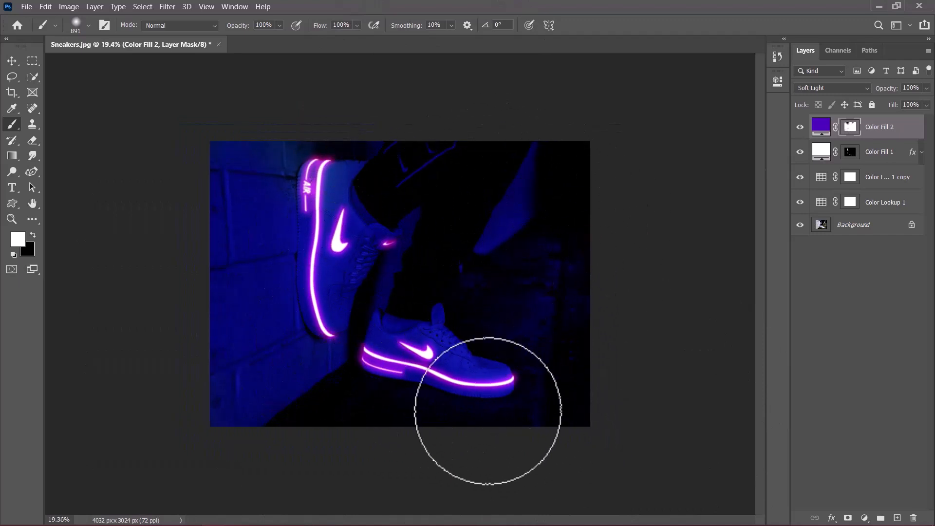
Compare the original photo with the neon result by toggling all layers above the Background off and on, and fit the image to the window.
key("v")
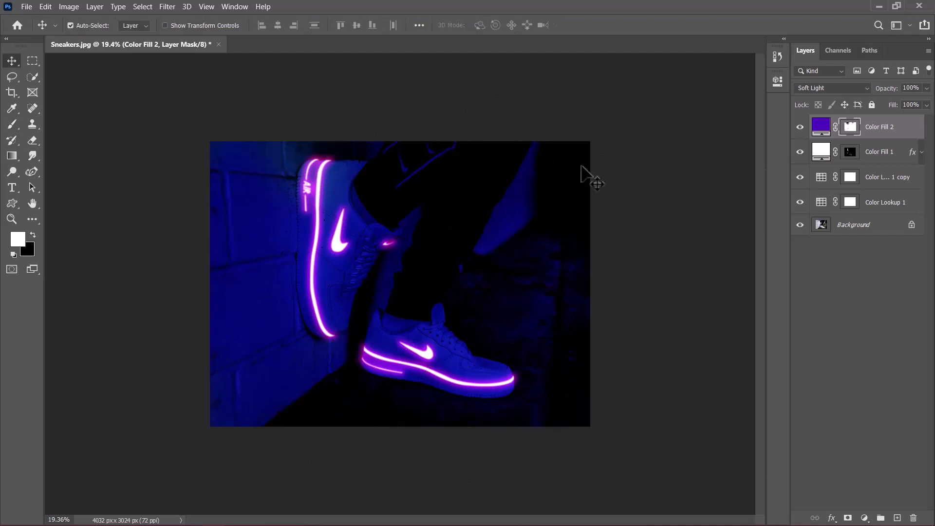
left_click(800, 226, "alt")
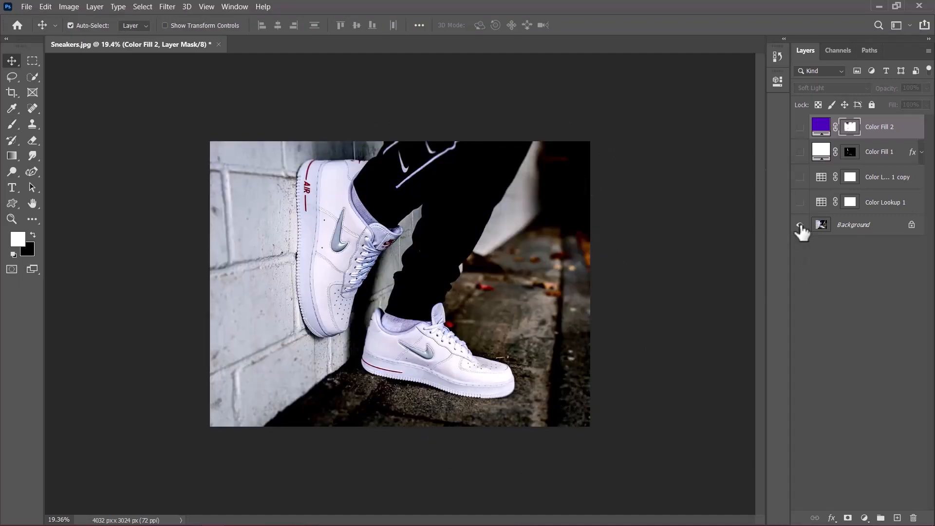
left_click(801, 226, "alt")
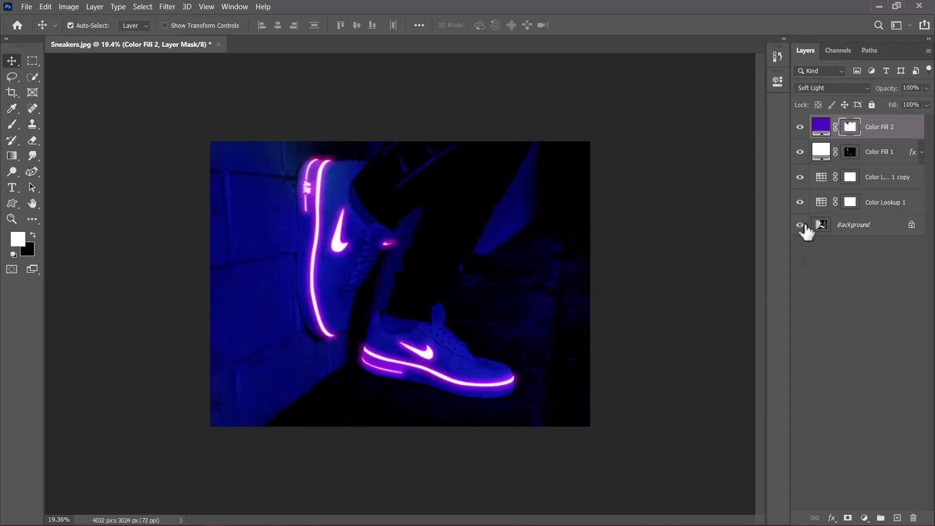
left_click(800, 225, "alt")
left_click(800, 226, "alt")
key("ctrl+0")
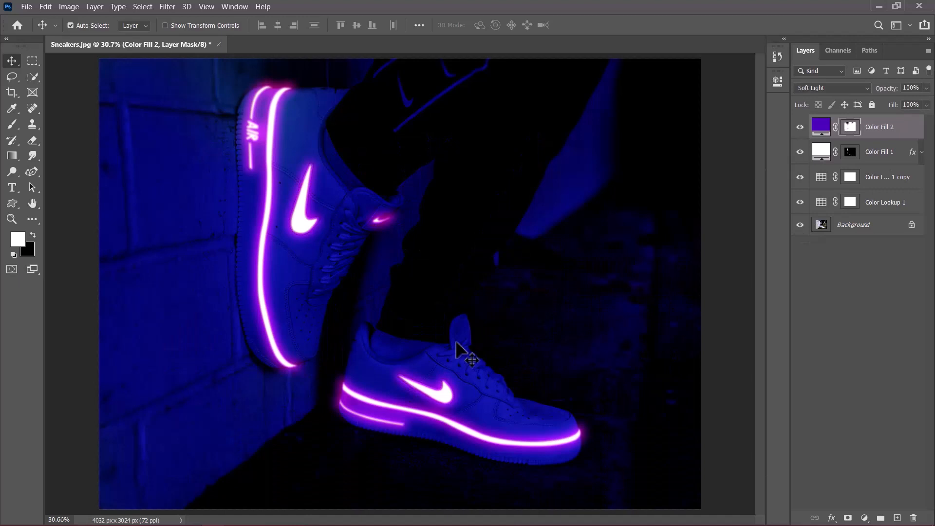